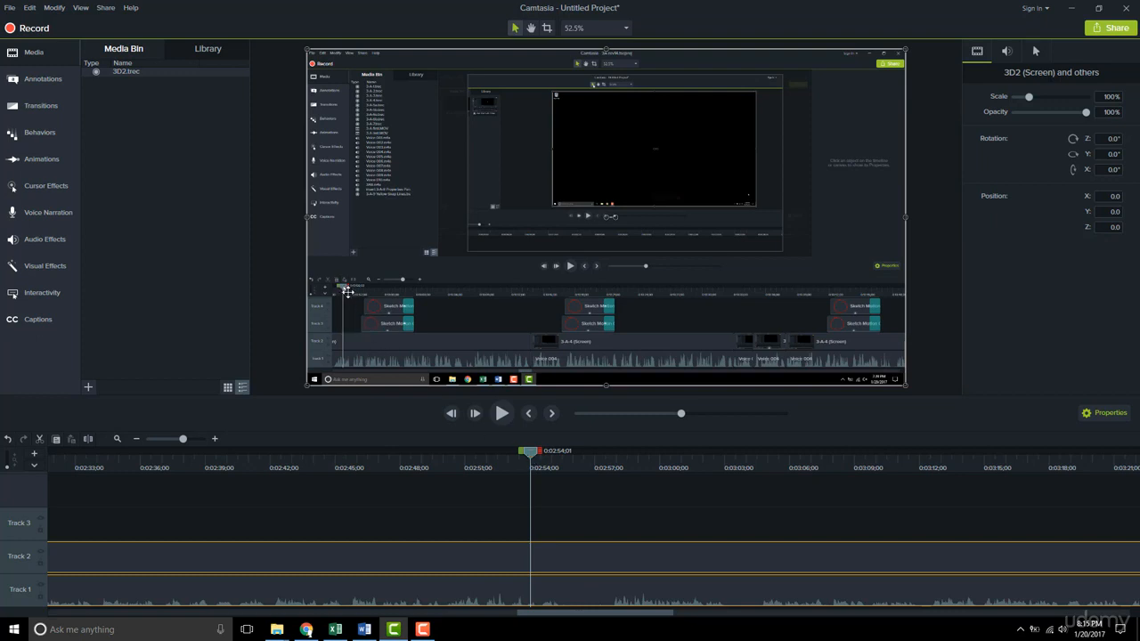
Step: Extend the screen recording's frame at 0:02:55;02 on Track 2 by 1 second
{"action": "mouse_move", "coordinate": [531, 452]}
{"action": "left_mouse_down"}
{"action": "mouse_move", "coordinate": [654, 454]}
{"action": "mouse_move", "coordinate": [548, 454]}
{"action": "left_mouse_up"}
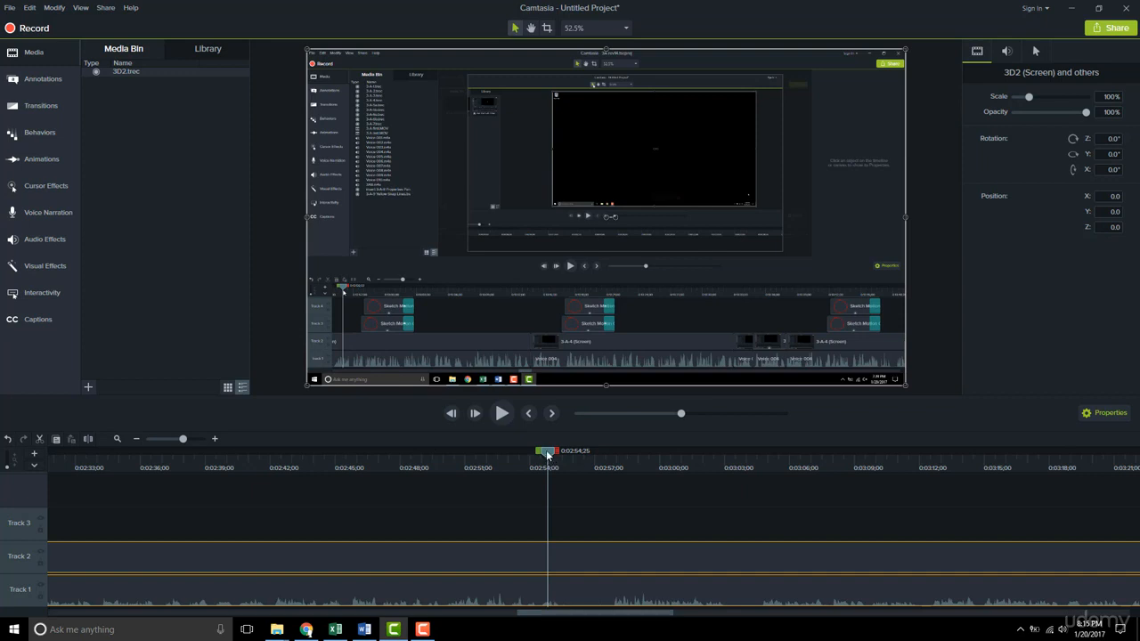
{"action": "left_click_drag", "start_coordinate": [547, 455], "coordinate": [552, 452]}
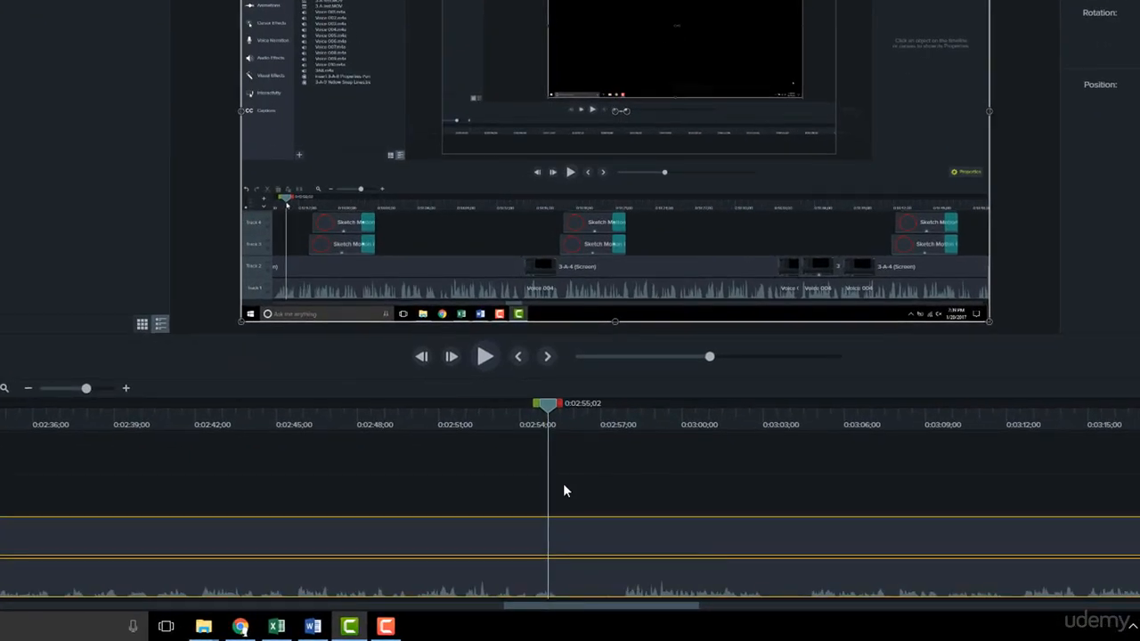
{"action": "key", "text": "shift+e"}
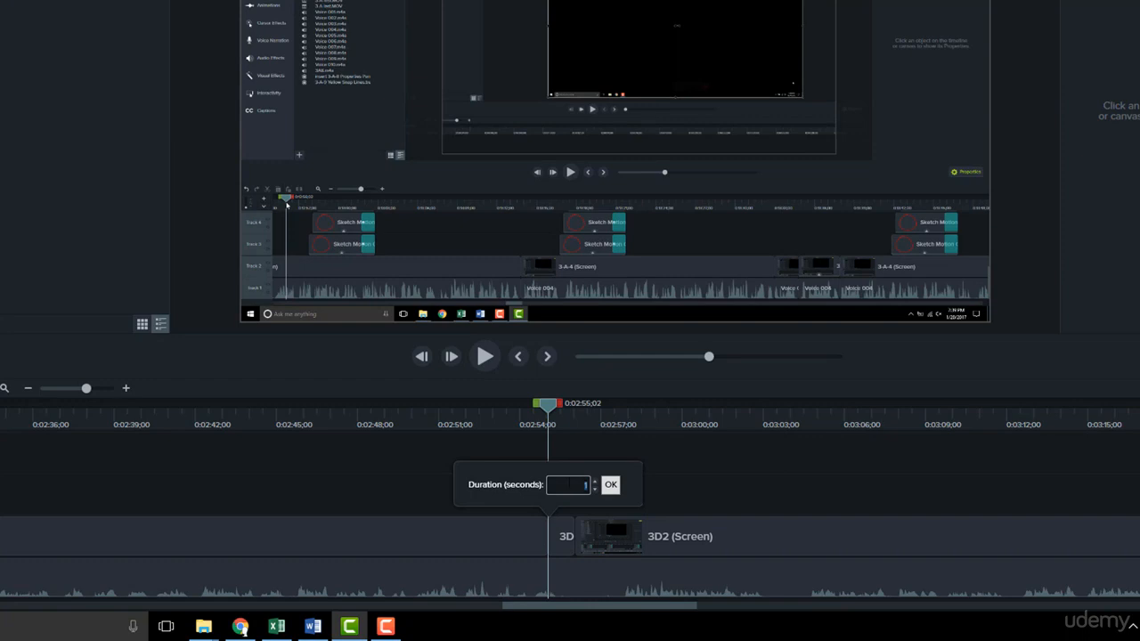
{"action": "left_click", "coordinate": [610, 487]}
Step: Move the short extended-frame clip up to Track 3 and close the gap it leaves on Track 2 with the following clip
{"action": "left_click", "coordinate": [563, 539]}
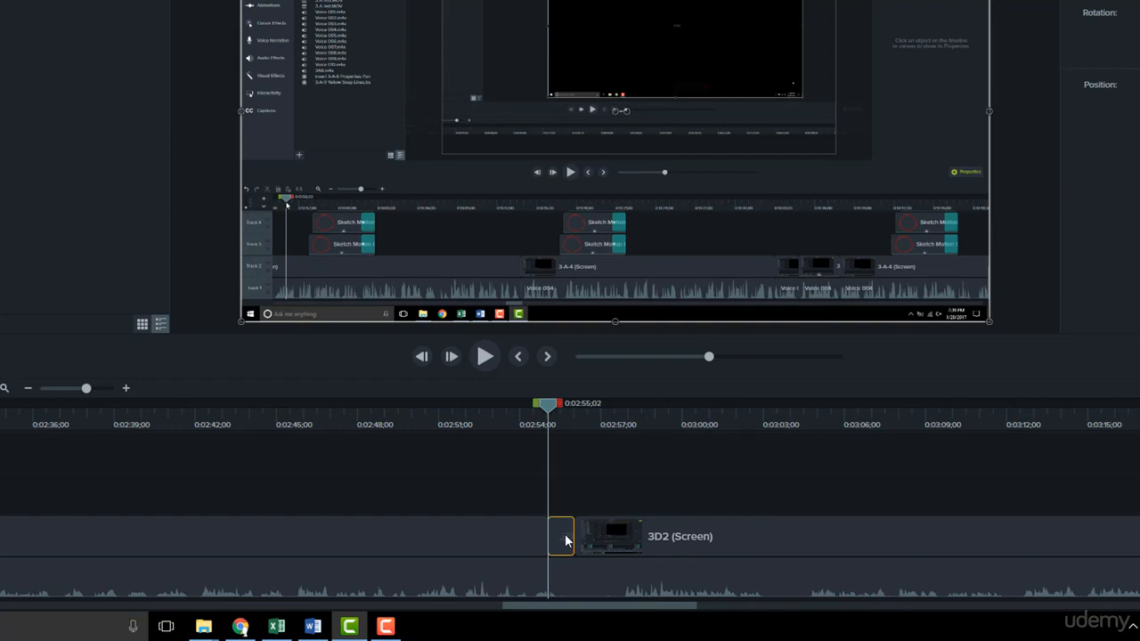
{"action": "left_click_drag", "start_coordinate": [576, 611], "coordinate": [946, 611]}
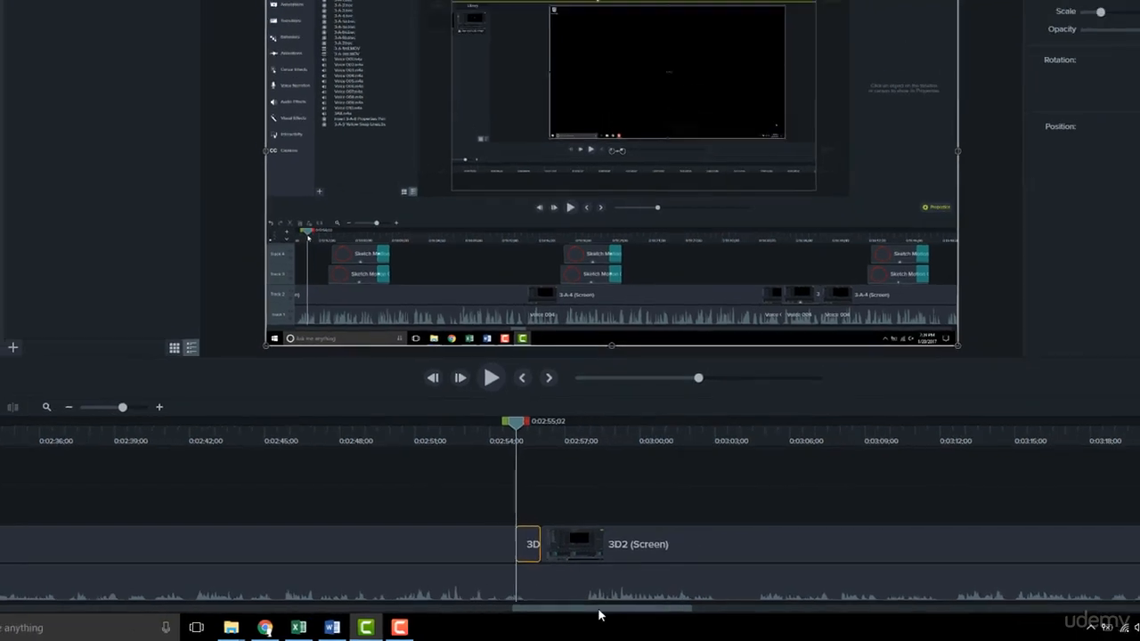
{"action": "left_click_drag", "start_coordinate": [872, 617], "coordinate": [1051, 615]}
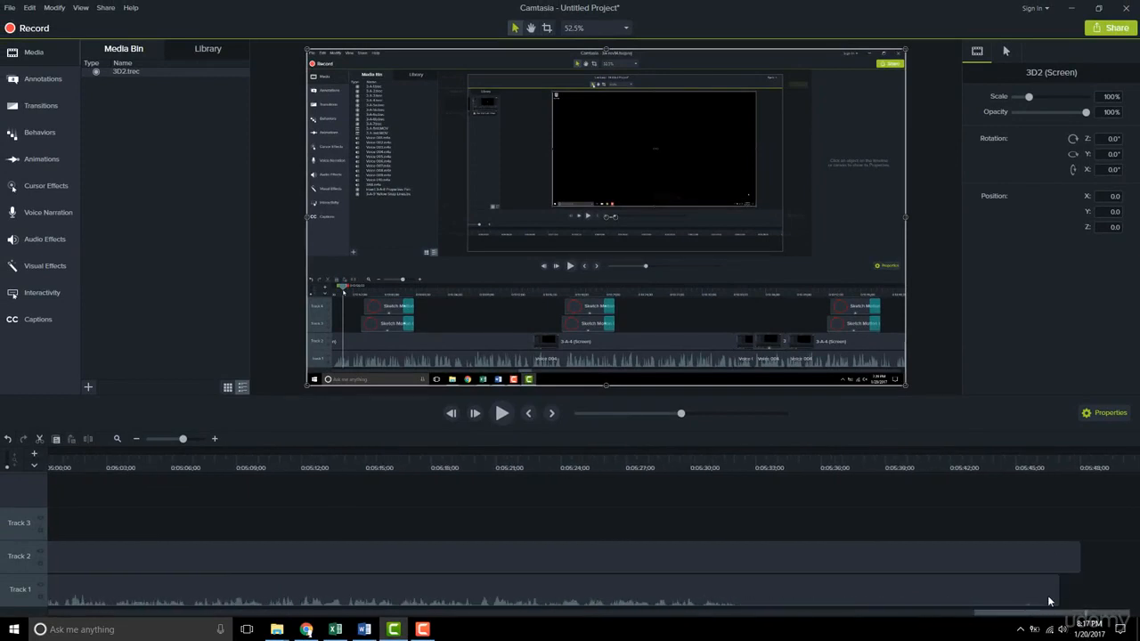
{"action": "left_click_drag", "start_coordinate": [987, 617], "coordinate": [528, 603]}
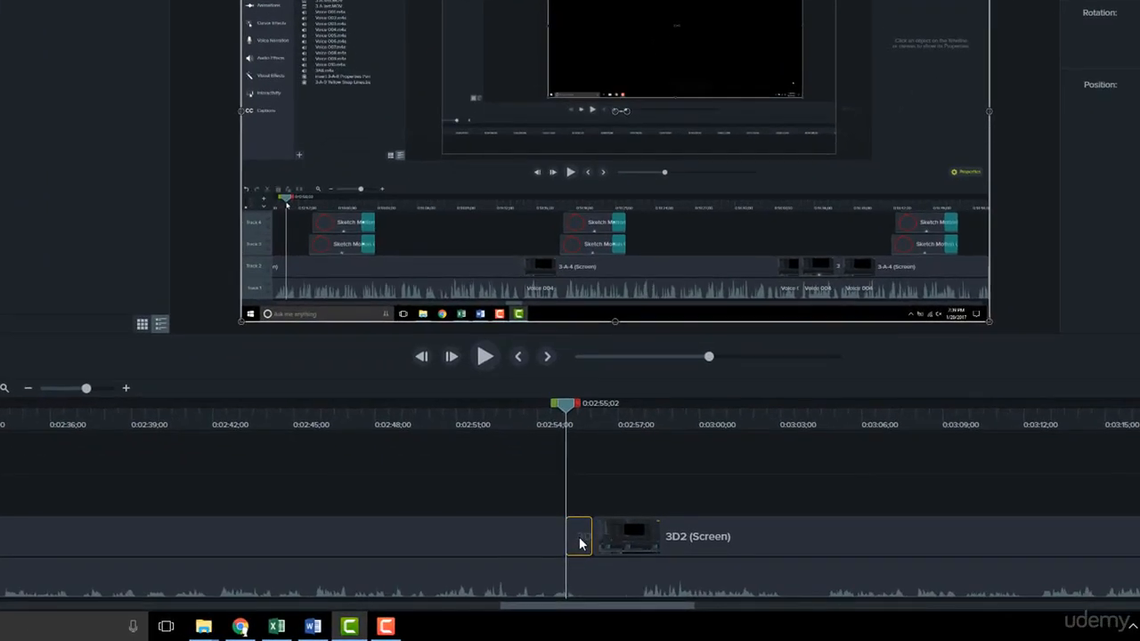
{"action": "left_click_drag", "start_coordinate": [579, 544], "coordinate": [578, 509]}
{"action": "left_click_drag", "start_coordinate": [674, 537], "coordinate": [611, 542]}
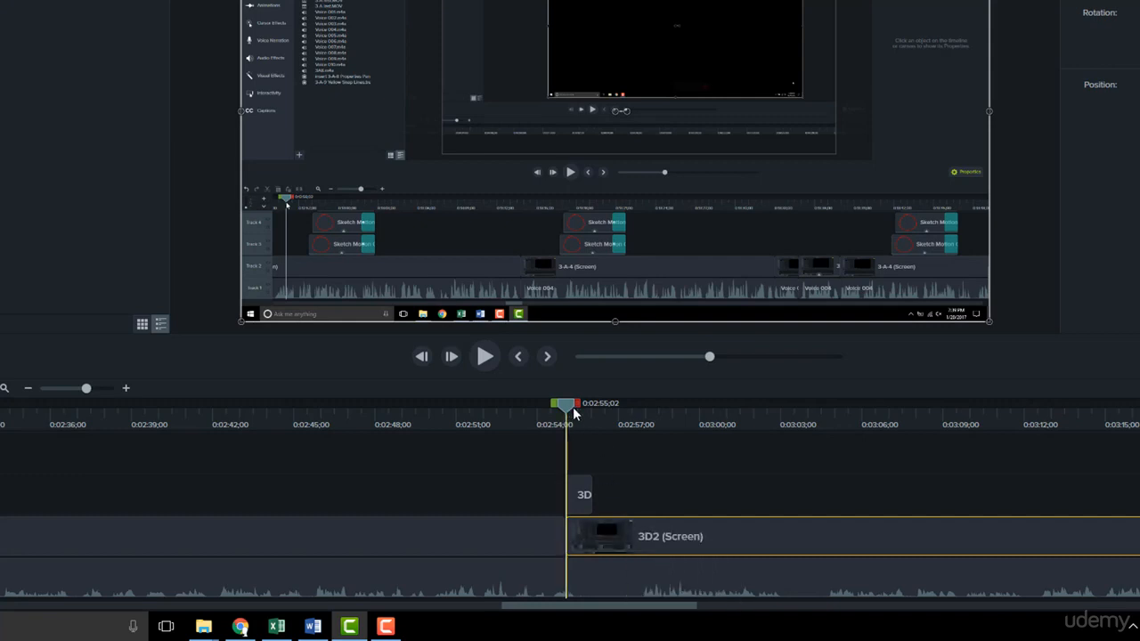
Step: Lengthen the extended-frame clip on Track 3 so that it ends at 0:03:06;21
{"action": "mouse_move", "coordinate": [566, 409]}
{"action": "left_mouse_down"}
{"action": "mouse_move", "coordinate": [898, 410]}
{"action": "mouse_move", "coordinate": [880, 411]}
{"action": "left_mouse_up"}
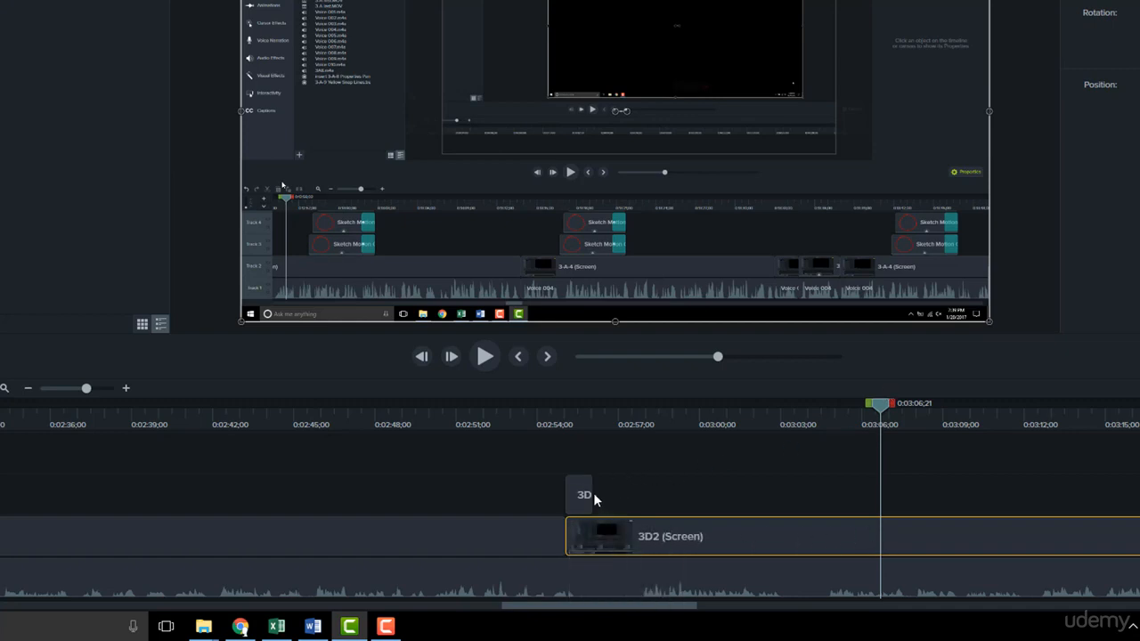
{"action": "left_click_drag", "start_coordinate": [591, 494], "coordinate": [885, 493]}
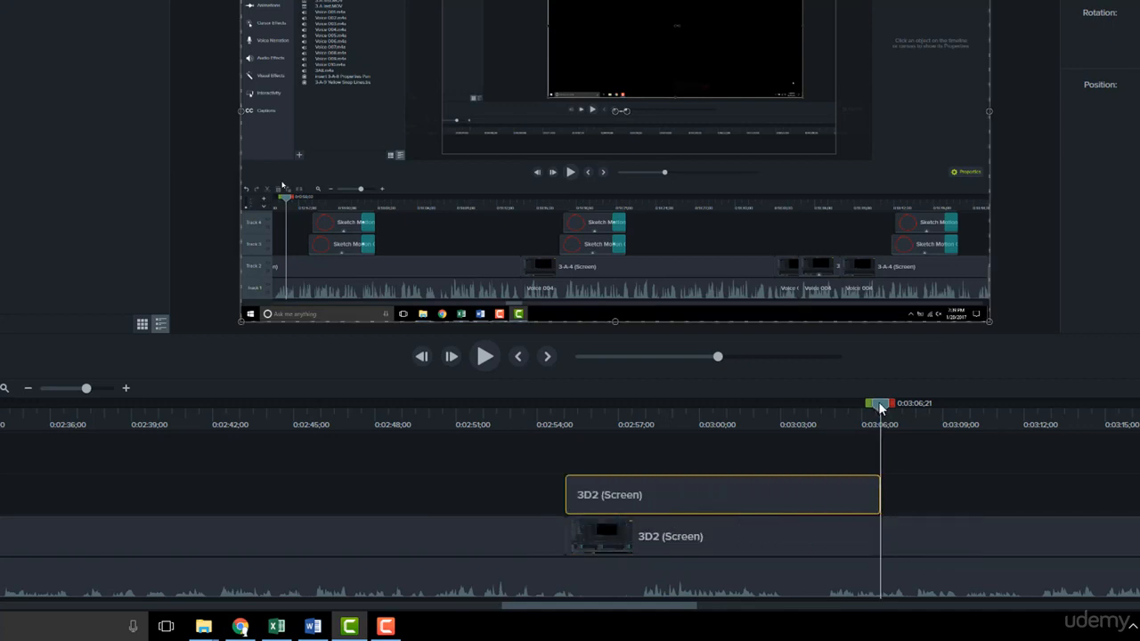
{"action": "left_click_drag", "start_coordinate": [881, 407], "coordinate": [693, 472]}
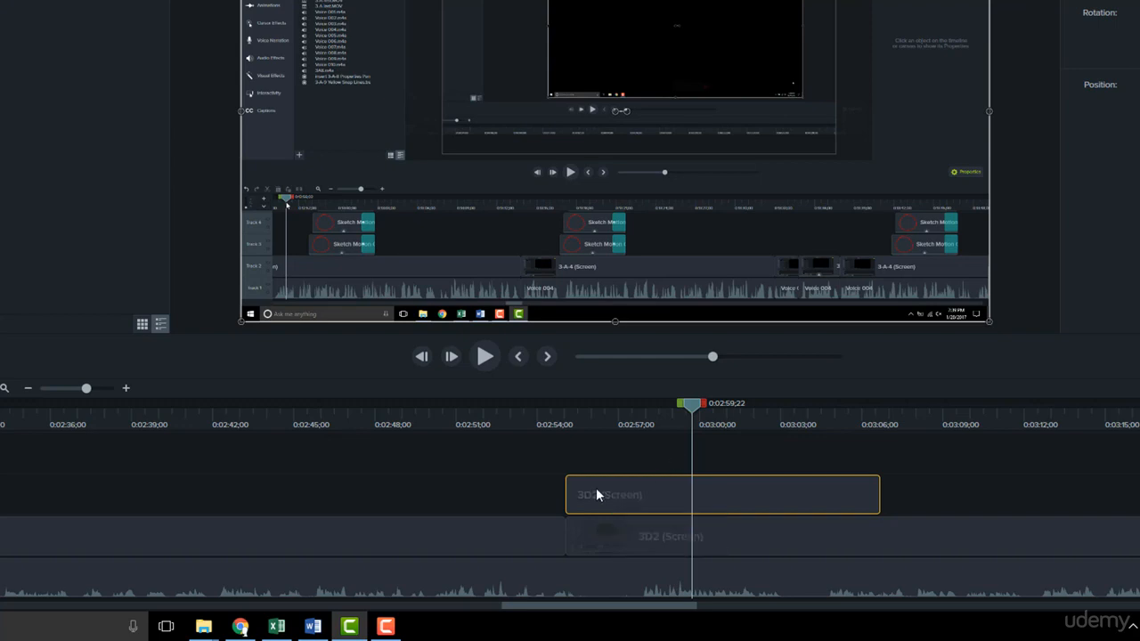
{"action": "mouse_move", "coordinate": [573, 495]}
Step: Place the playhead at 0:03:10;21 and enable auto-stitching in the program preferences
{"action": "left_click_drag", "start_coordinate": [944, 424], "coordinate": [991, 426]}
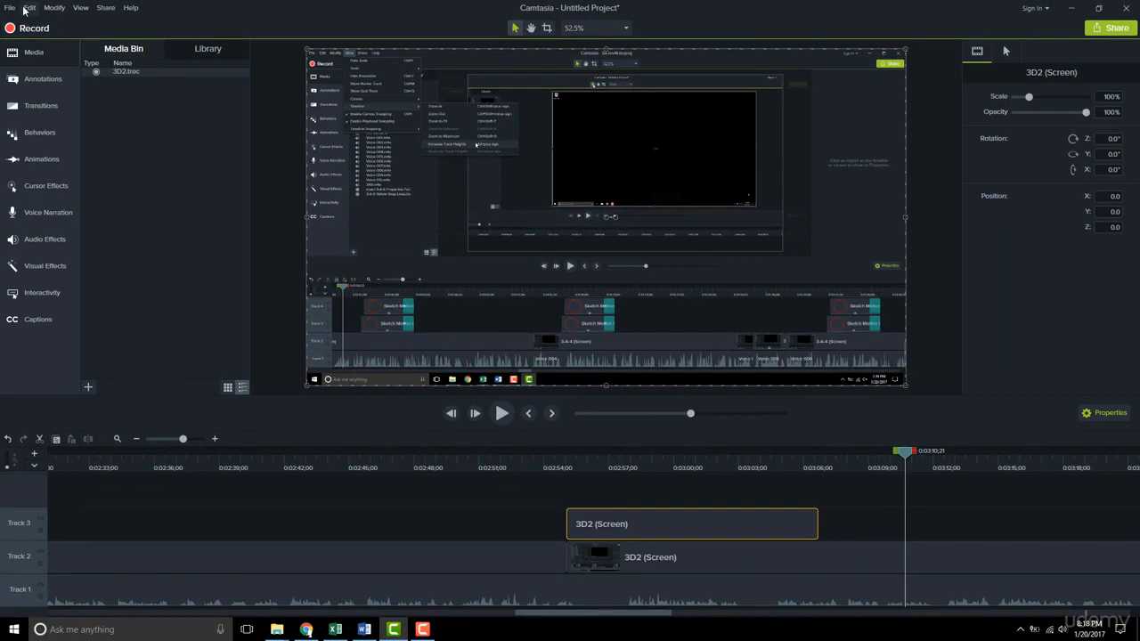
{"action": "left_click", "coordinate": [30, 8]}
{"action": "left_click", "coordinate": [96, 342]}
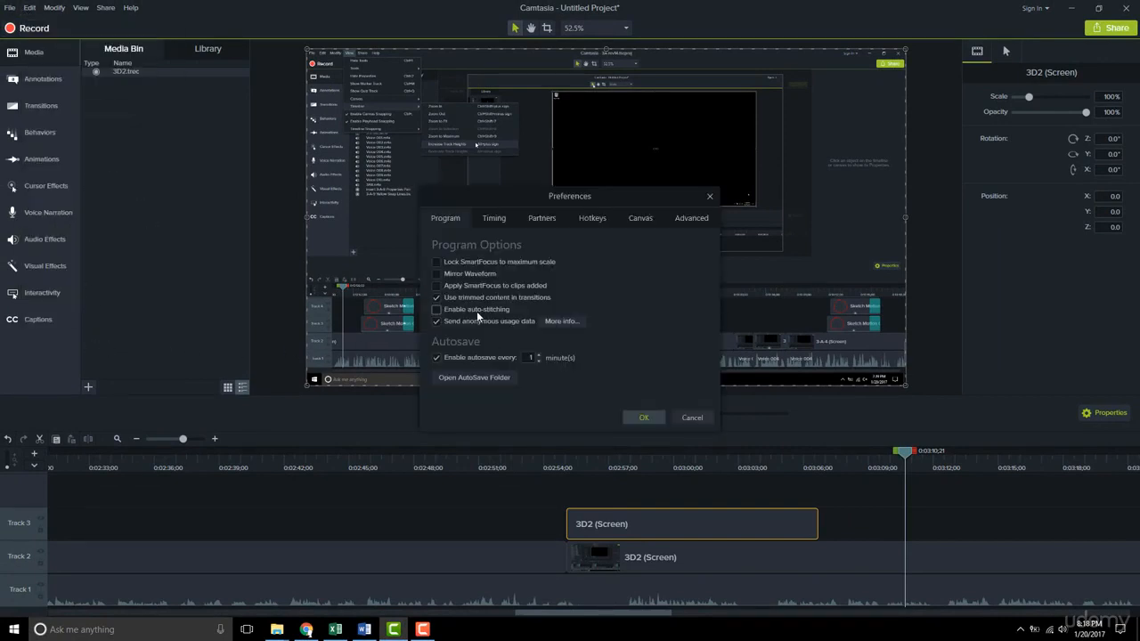
{"action": "left_click", "coordinate": [477, 311]}
{"action": "left_click", "coordinate": [644, 417]}
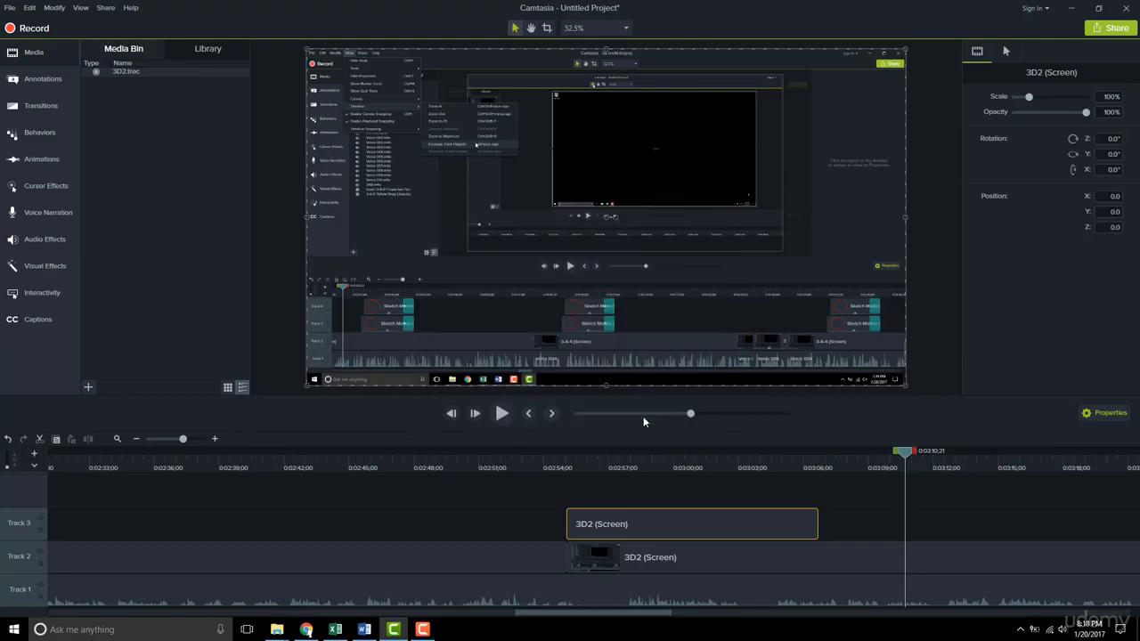
Step: Extend the Track 2 recording's frame at 0:03:10;21 by 1 second
{"action": "left_click", "coordinate": [898, 557]}
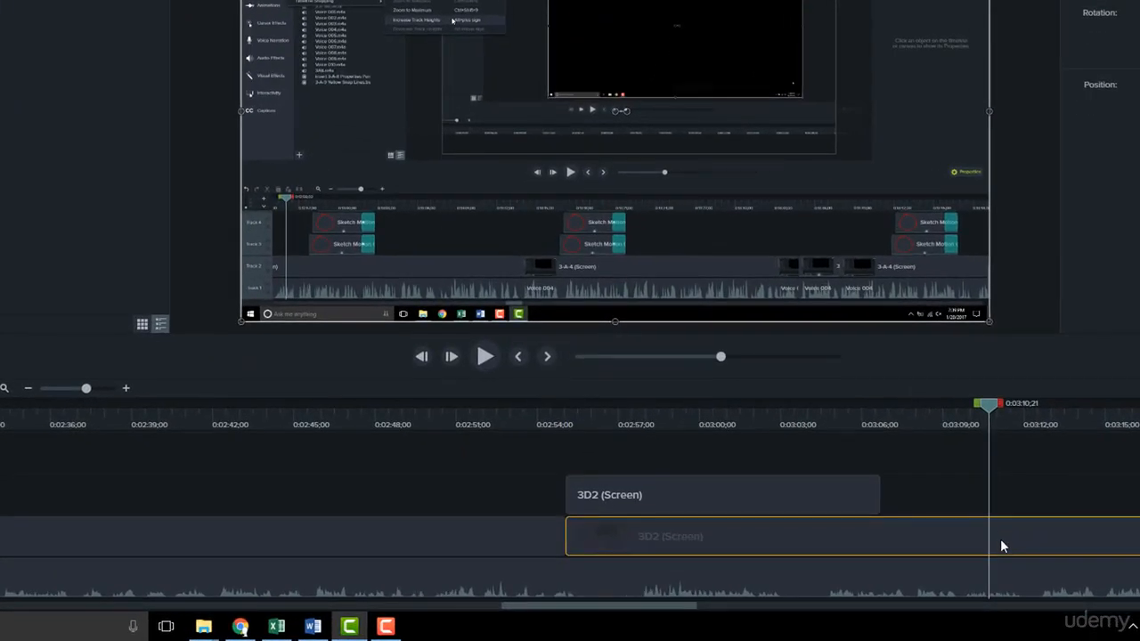
{"action": "key", "text": "shift+e"}
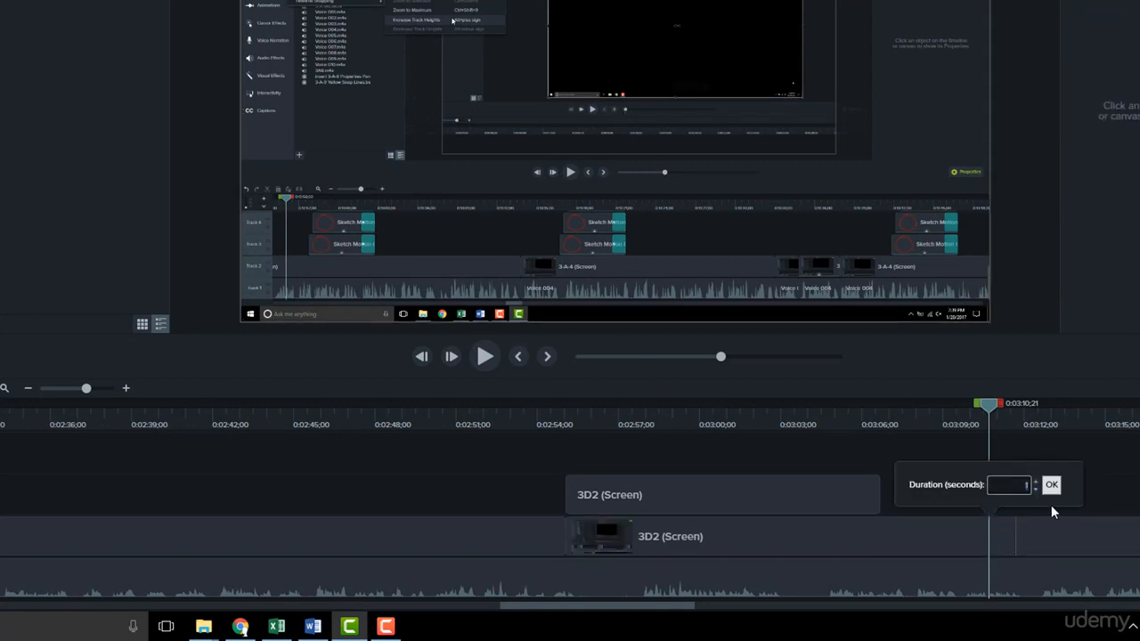
{"action": "left_click", "coordinate": [1053, 485]}
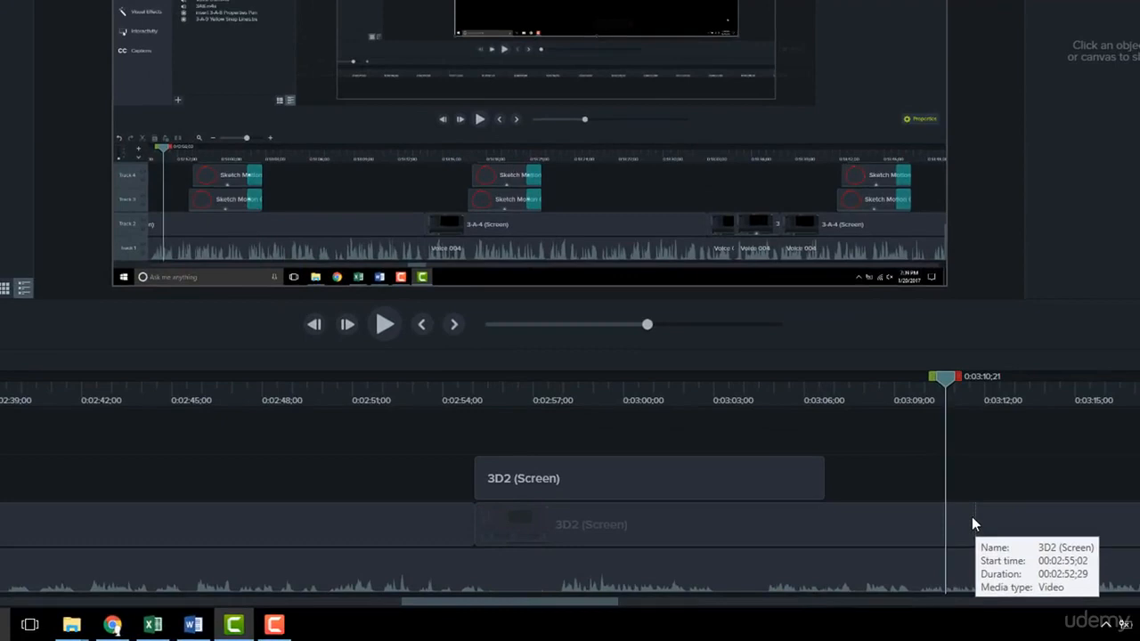
Step: Examine the stitched frame extension on Track 2 by selecting the clip and scrubbing the playhead around it
{"action": "left_click", "coordinate": [1004, 525]}
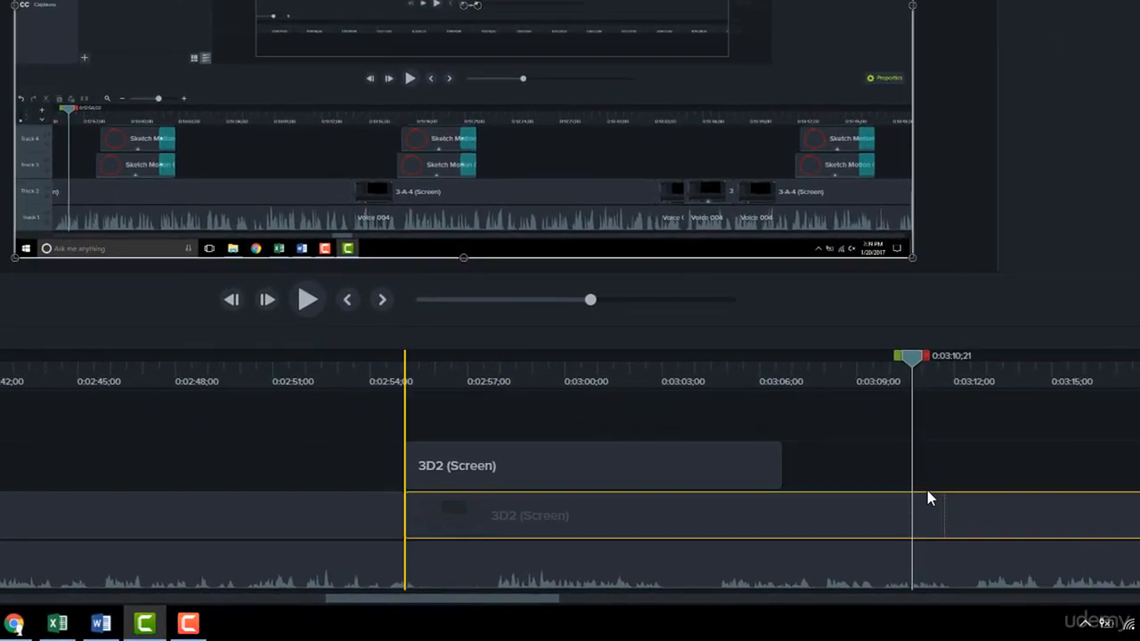
{"action": "left_click_drag", "start_coordinate": [918, 445], "coordinate": [918, 499]}
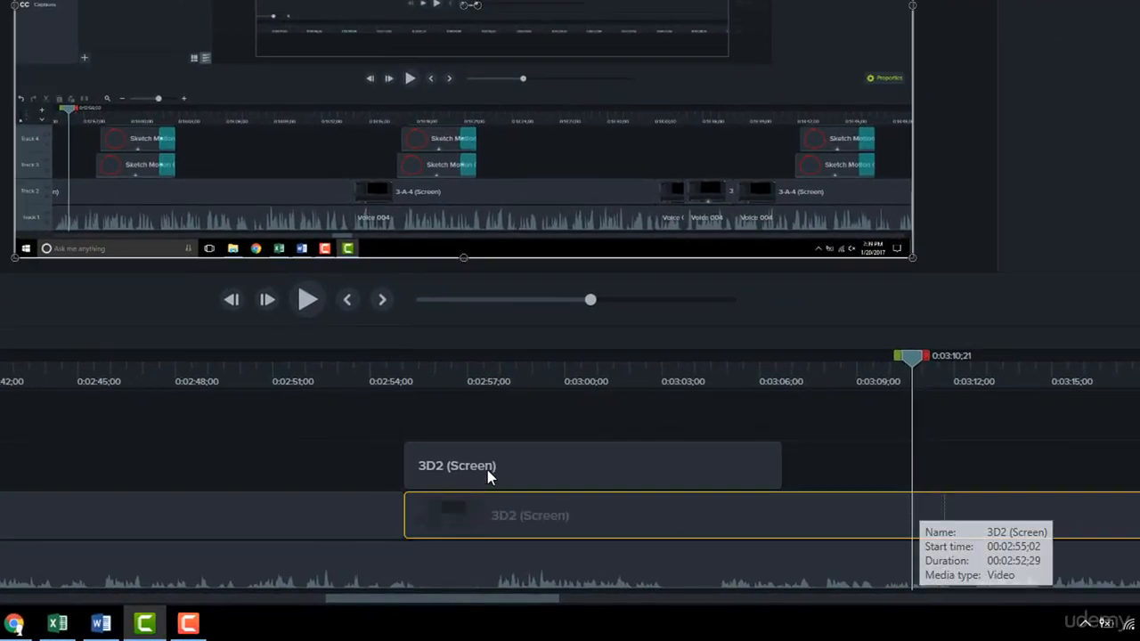
{"action": "left_click", "coordinate": [954, 426]}
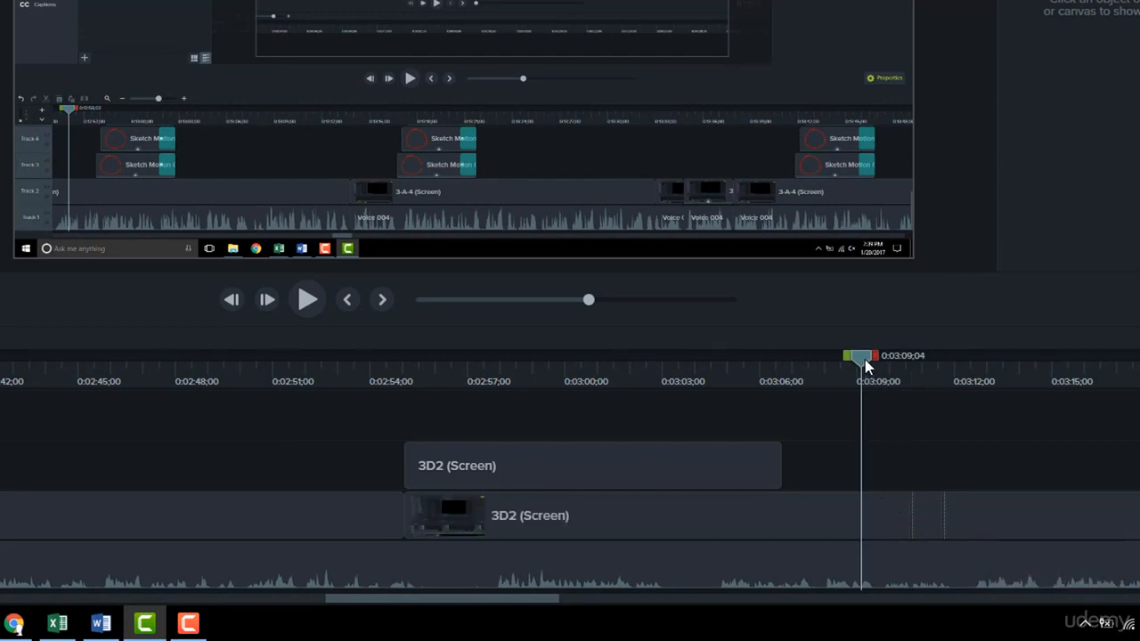
{"action": "left_click_drag", "start_coordinate": [868, 359], "coordinate": [946, 363]}
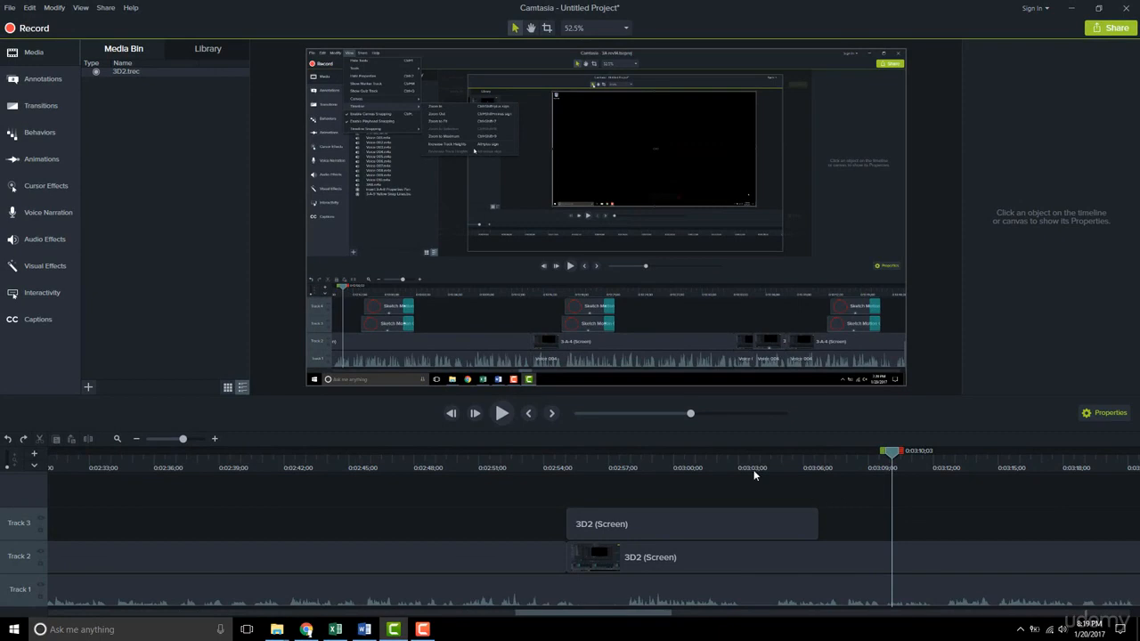
Step: Check the availability of the Extend Frame command with nothing selected and with the Track 2 clip selected
{"action": "left_click", "coordinate": [55, 8]}
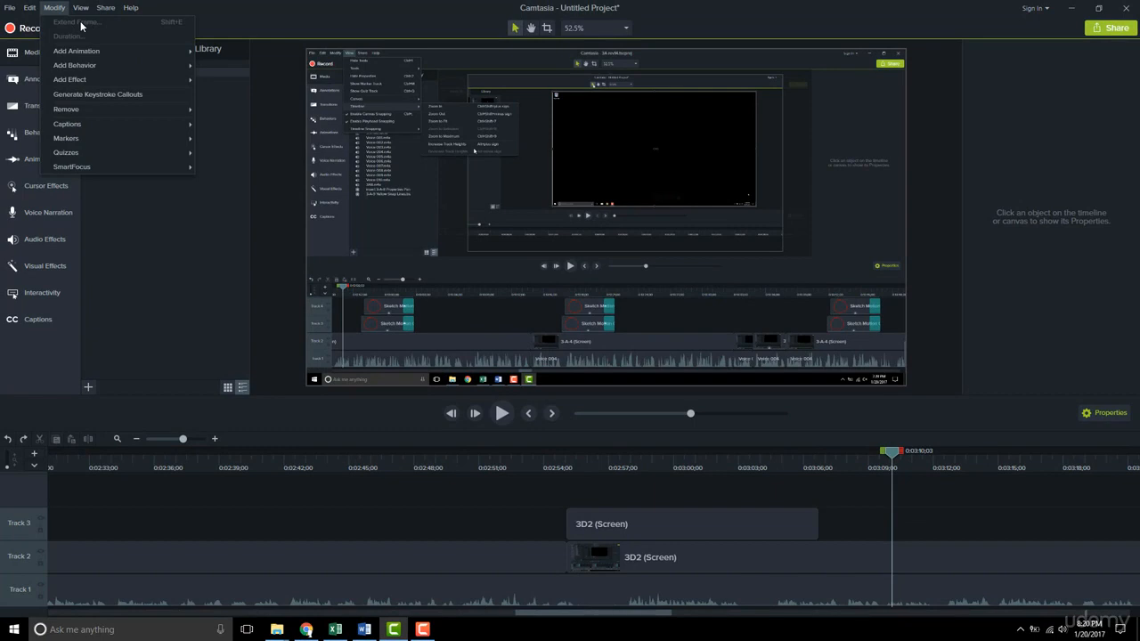
{"action": "left_click", "coordinate": [928, 566]}
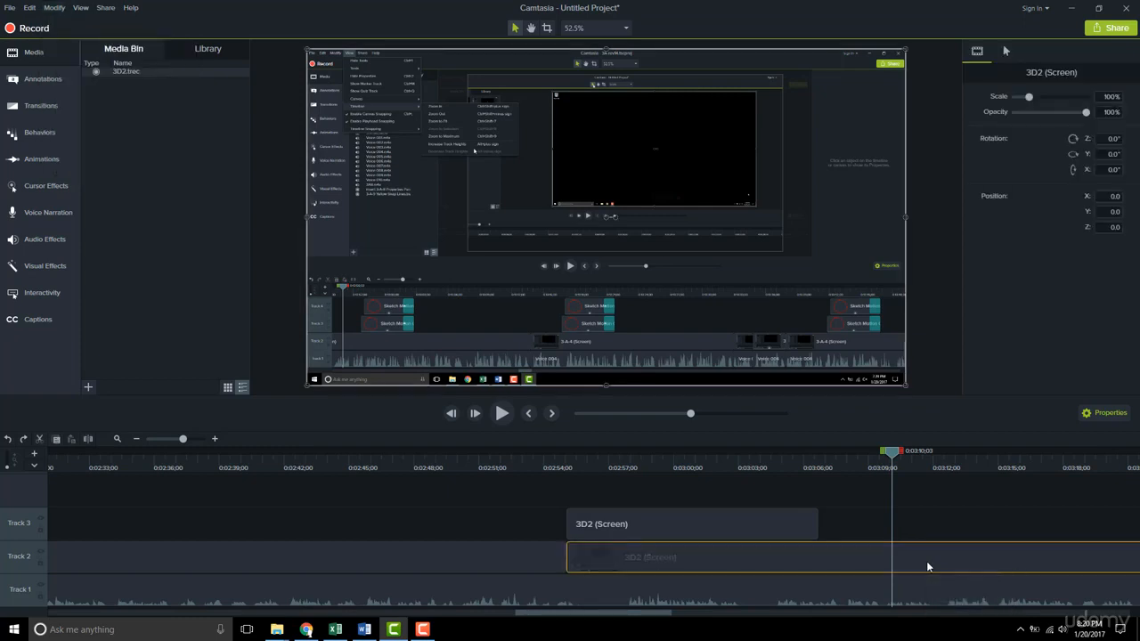
{"action": "left_click", "coordinate": [56, 8]}
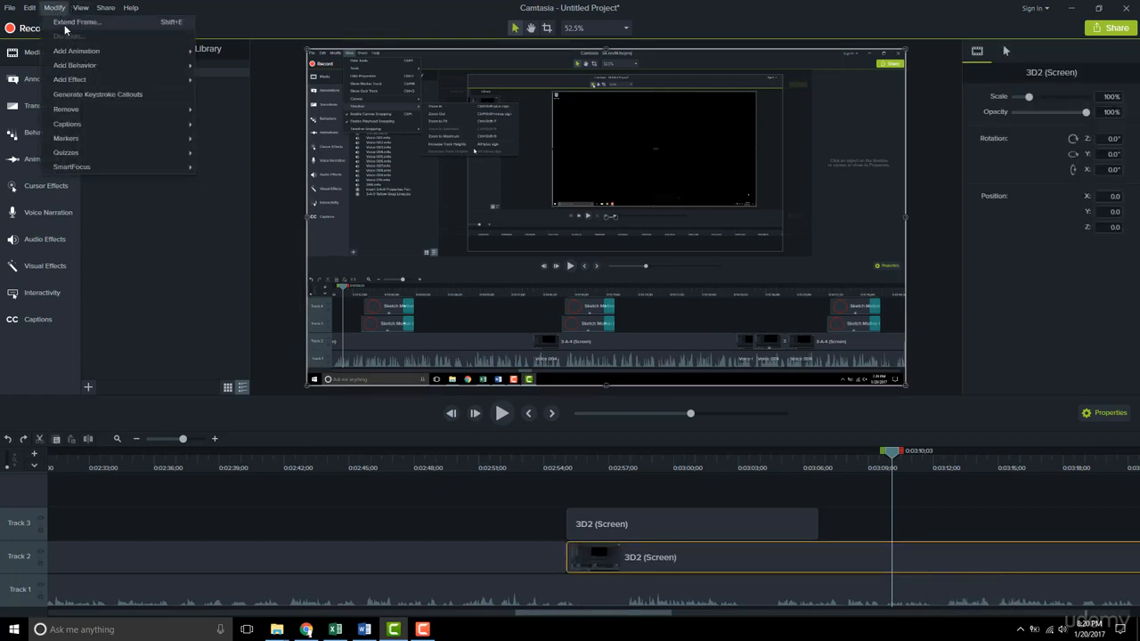
{"action": "left_click", "coordinate": [942, 534]}
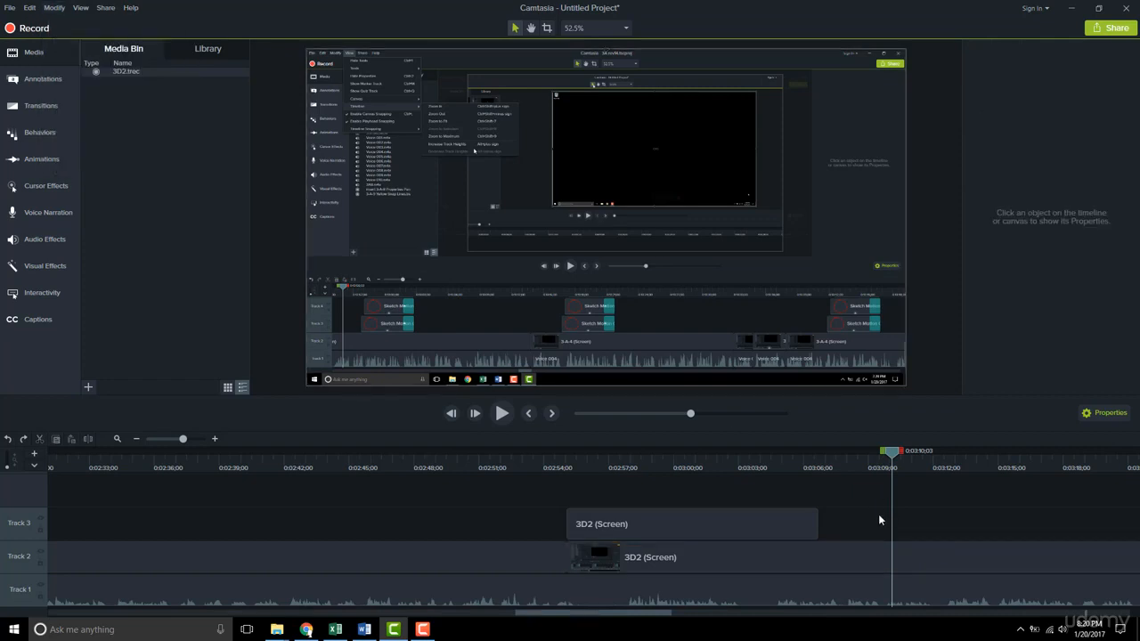
{"action": "left_click_drag", "start_coordinate": [882, 456], "coordinate": [874, 456]}
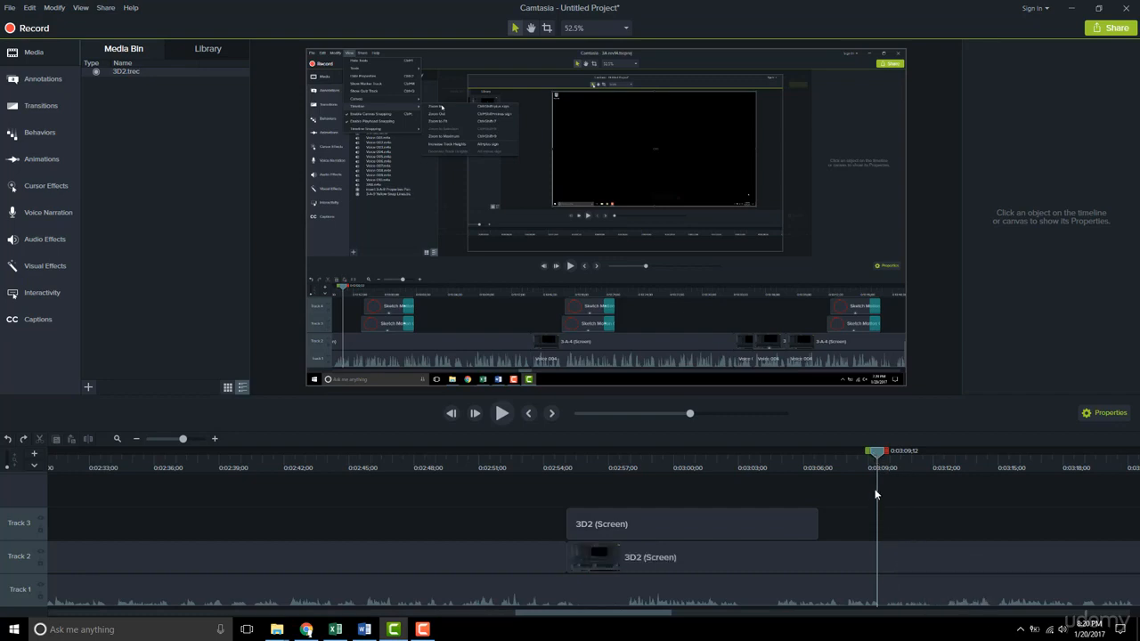
{"action": "left_click", "coordinate": [894, 557]}
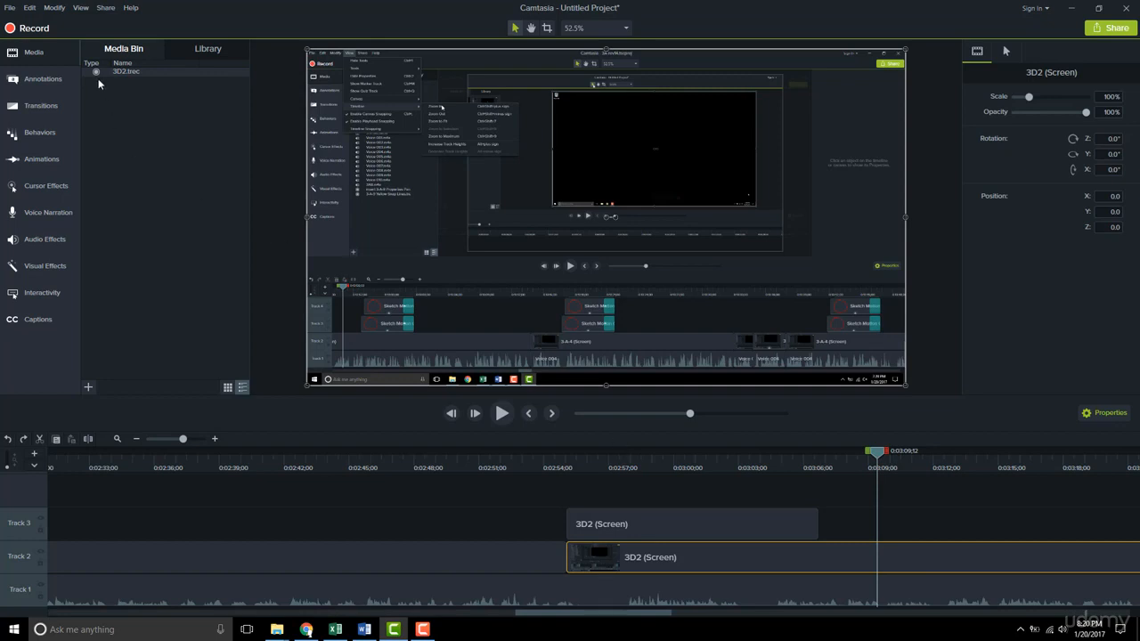
{"action": "left_click", "coordinate": [54, 7]}
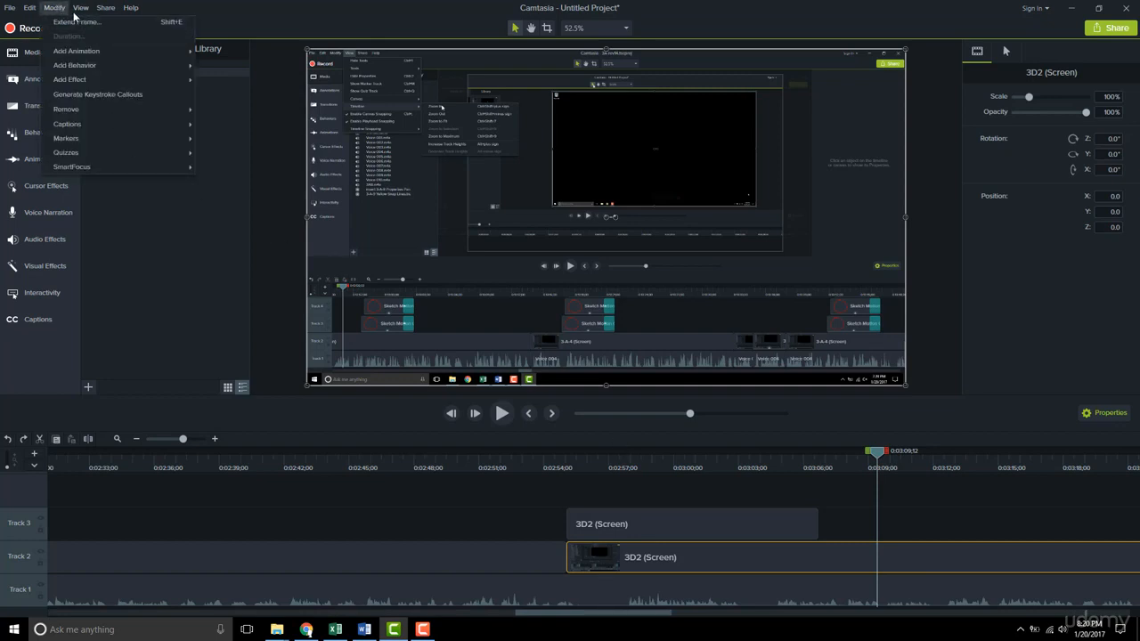
{"action": "left_click", "coordinate": [54, 7]}
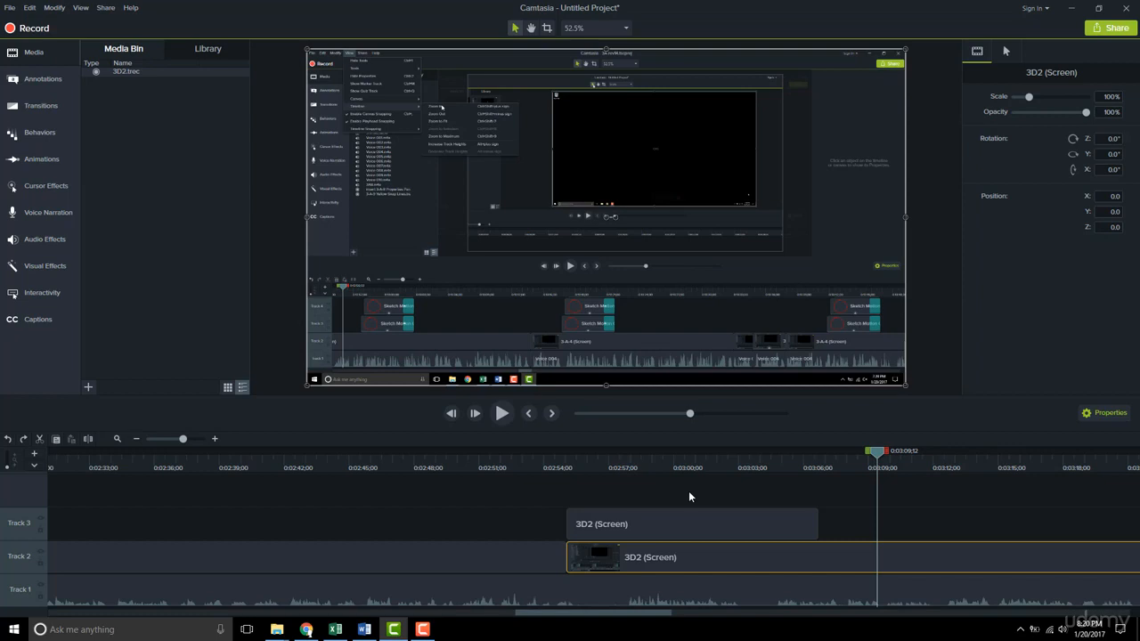
{"action": "left_click", "coordinate": [107, 8]}
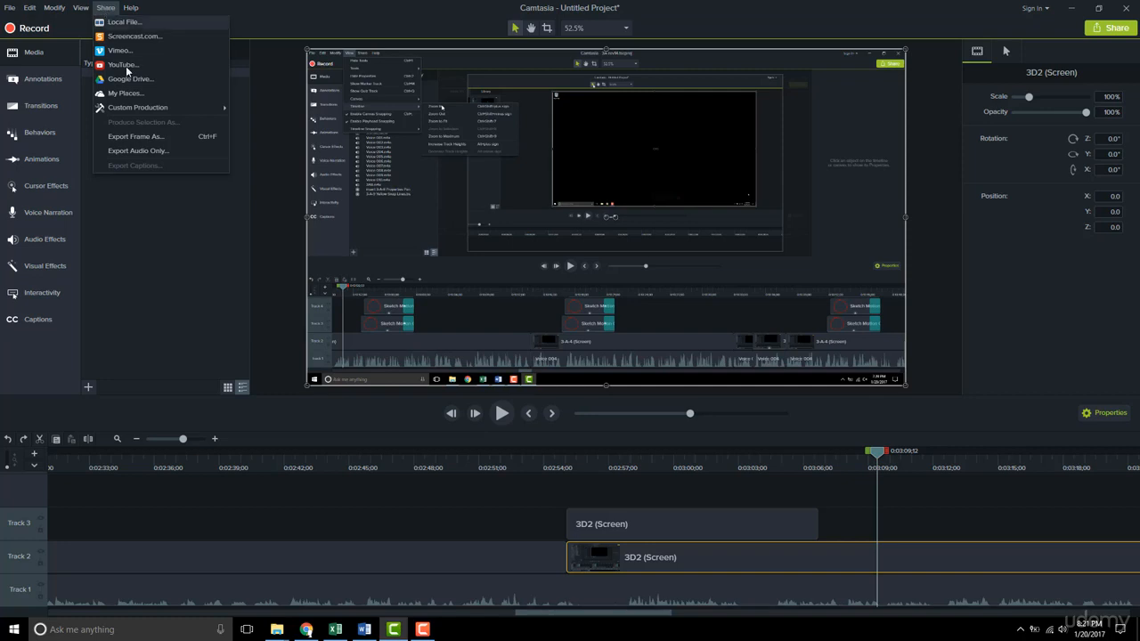
{"action": "left_click", "coordinate": [215, 294]}
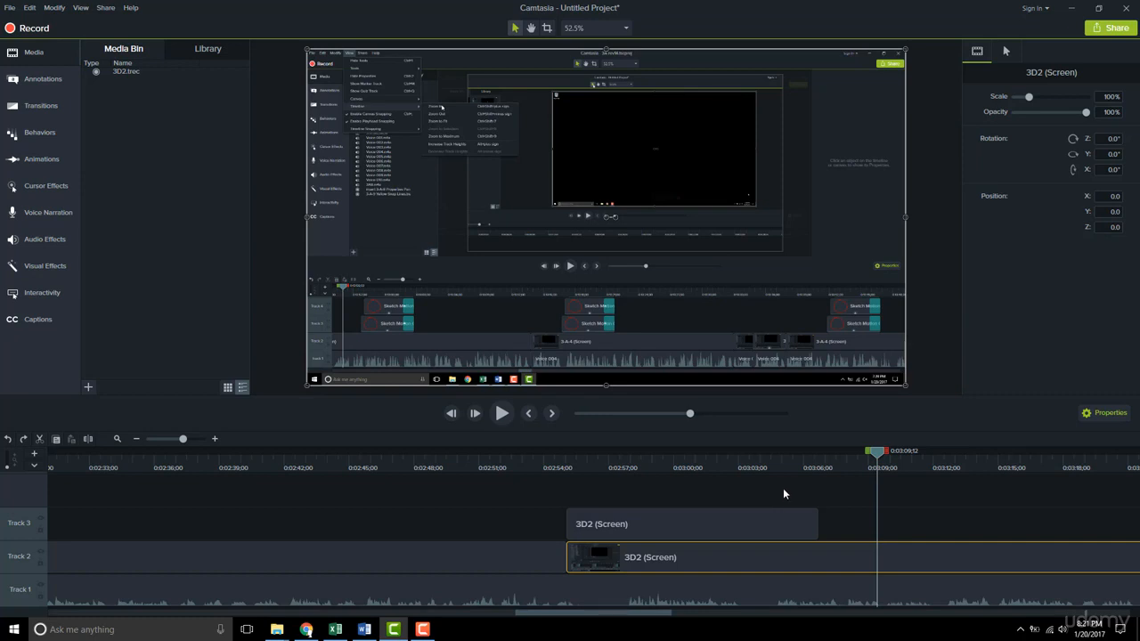
Step: Try lowering the recorded cursor's opacity for the Track 2 clip with the playhead at 0:03:08;07, and restore it to 100%
{"action": "left_click", "coordinate": [716, 468]}
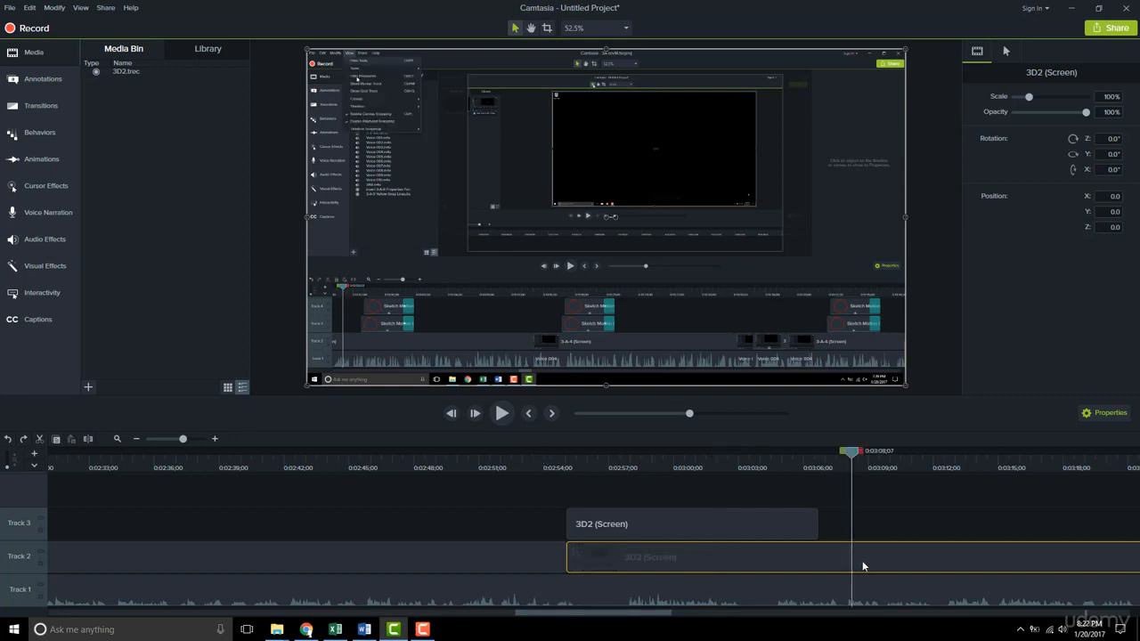
{"action": "left_click", "coordinate": [1006, 51]}
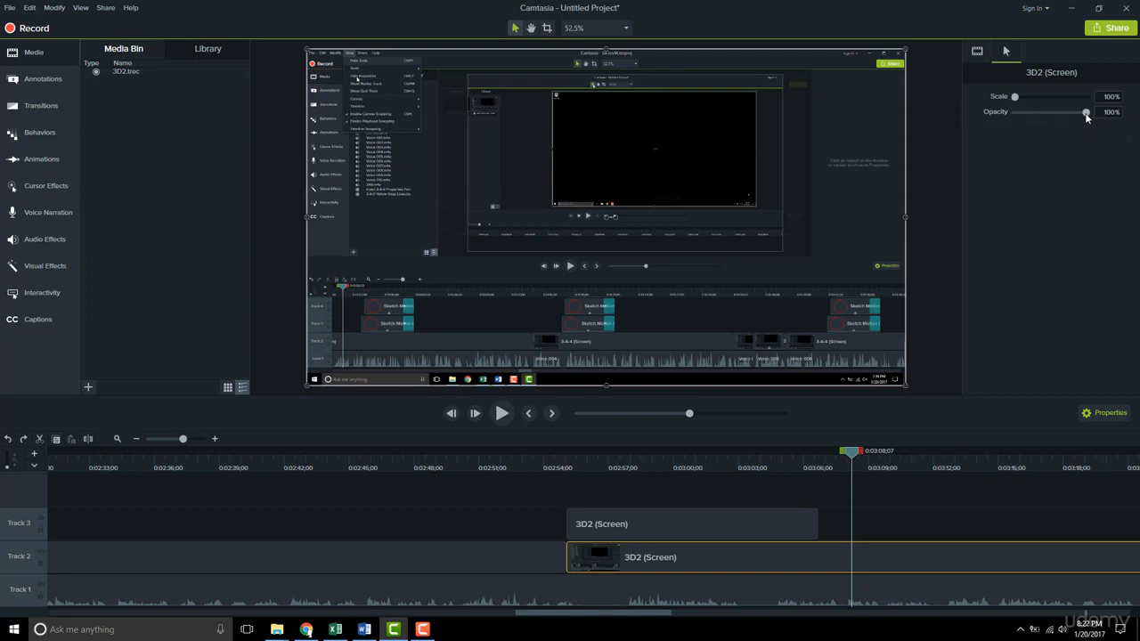
{"action": "left_click_drag", "start_coordinate": [1088, 113], "coordinate": [1021, 113]}
{"action": "left_click_drag", "start_coordinate": [1015, 113], "coordinate": [1092, 113]}
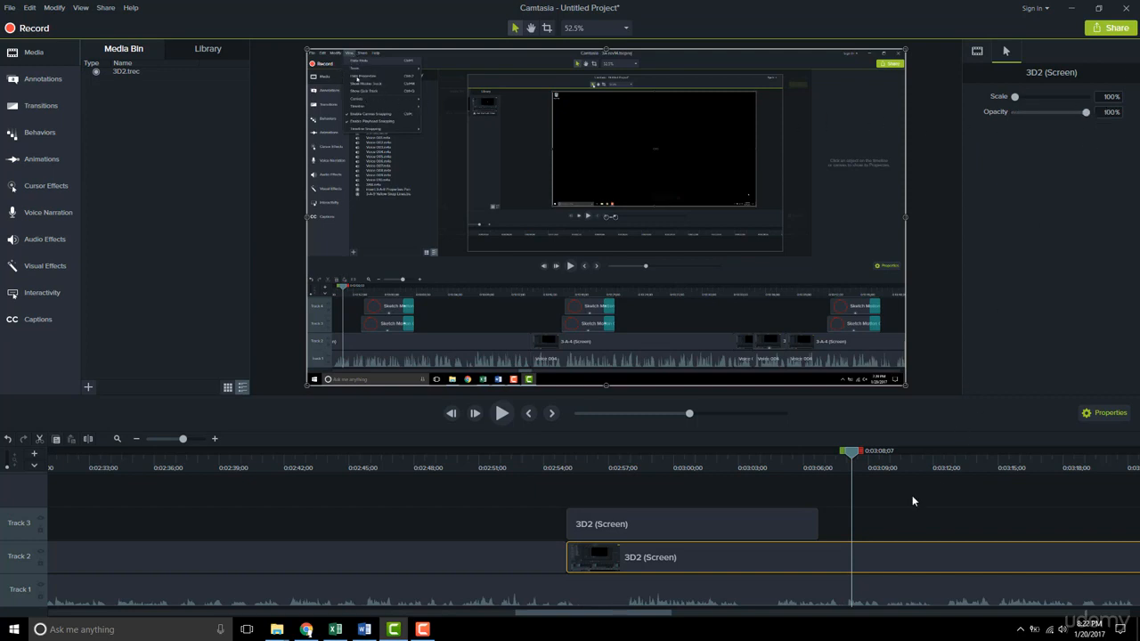